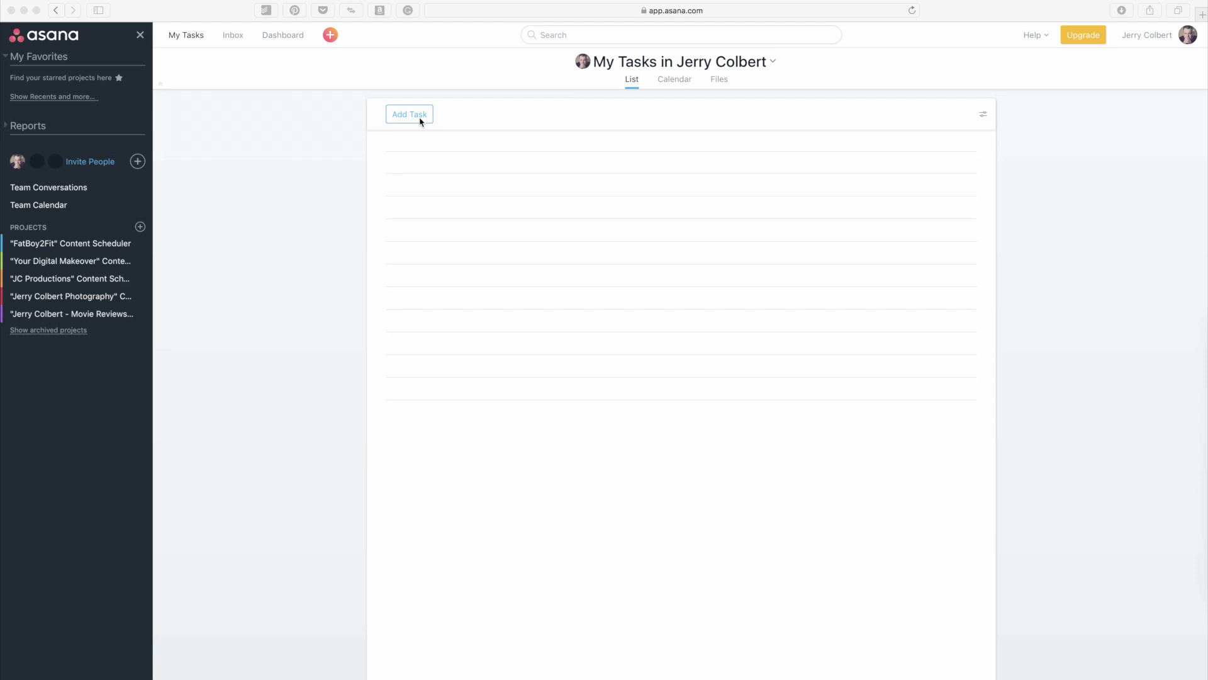
Step: Preview My Tasks in Calendar and Files views, then switch back to the List view
left_click(678, 81)
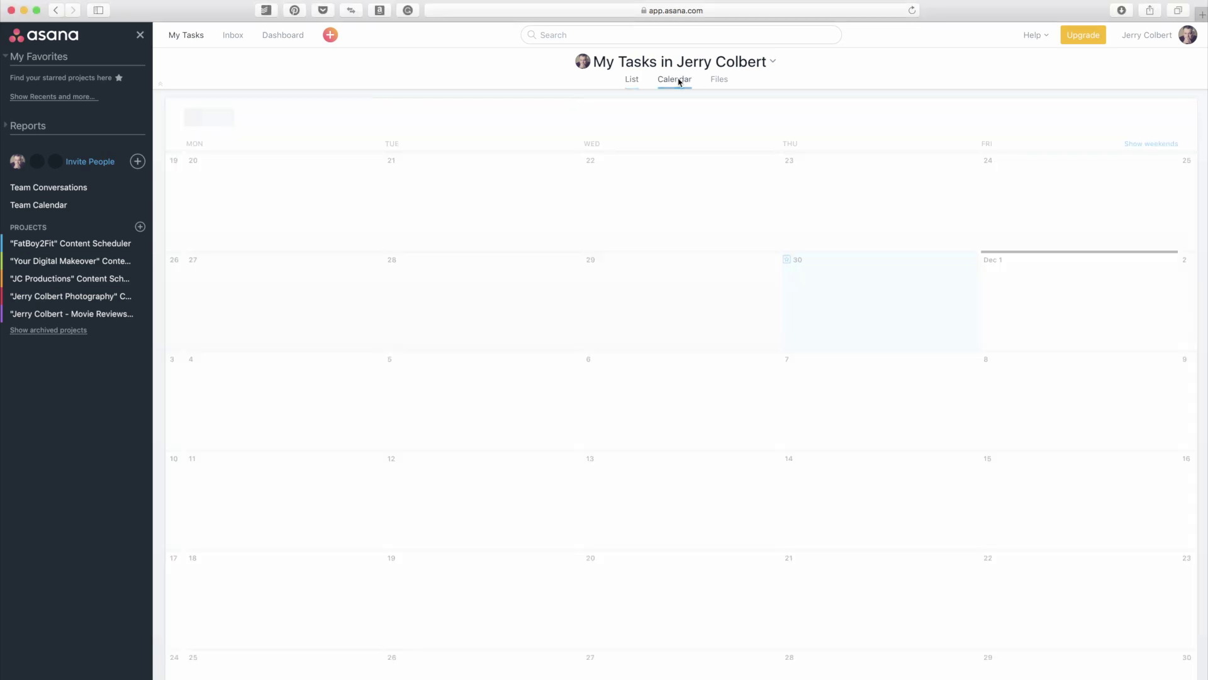
left_click(714, 83)
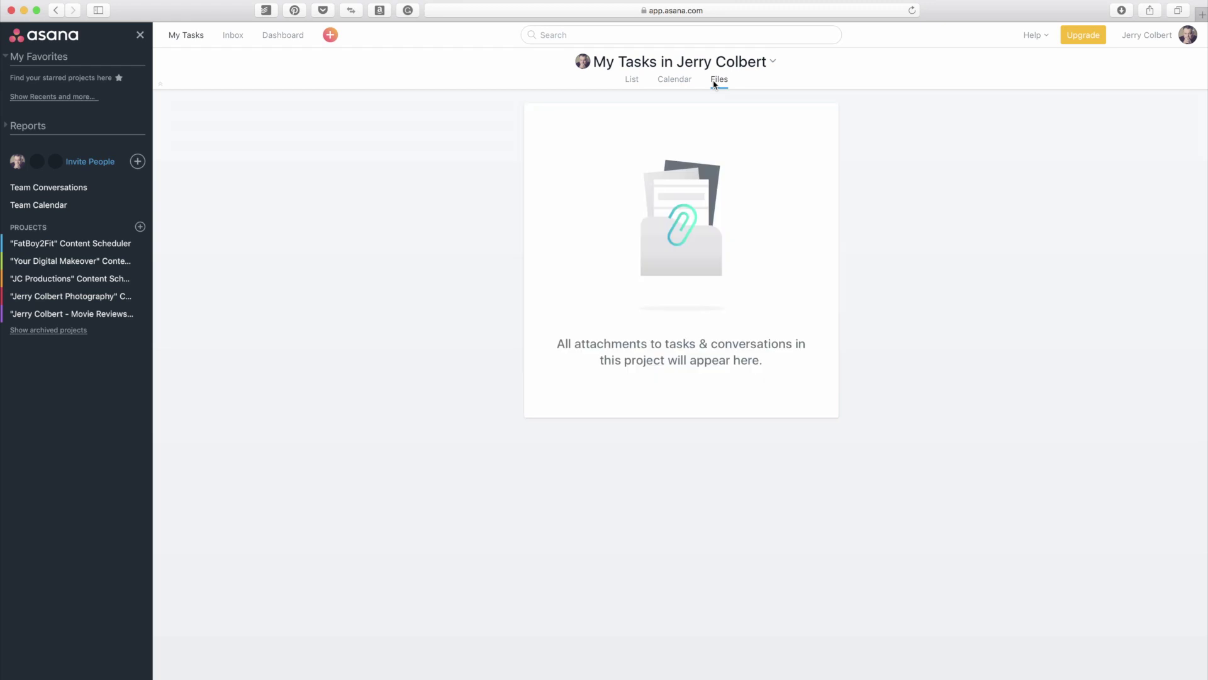
left_click(632, 80)
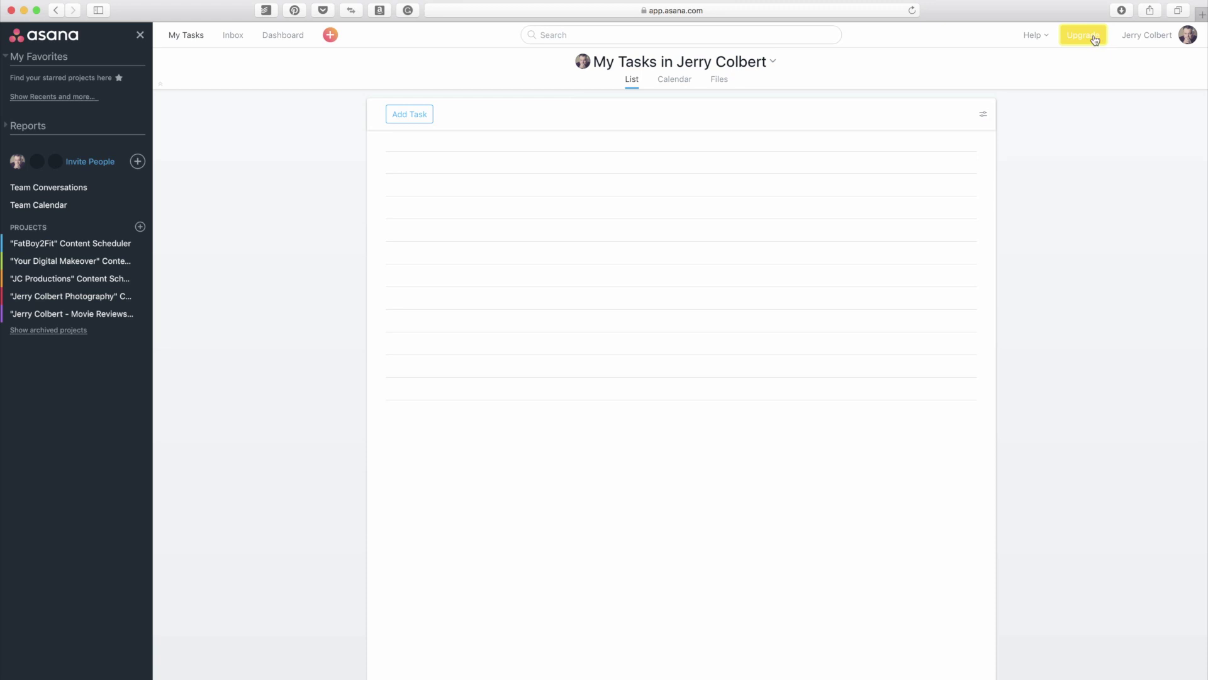
Step: Open the Help dropdown listing Quick Start, feature help and Contact Support
left_click(1045, 36)
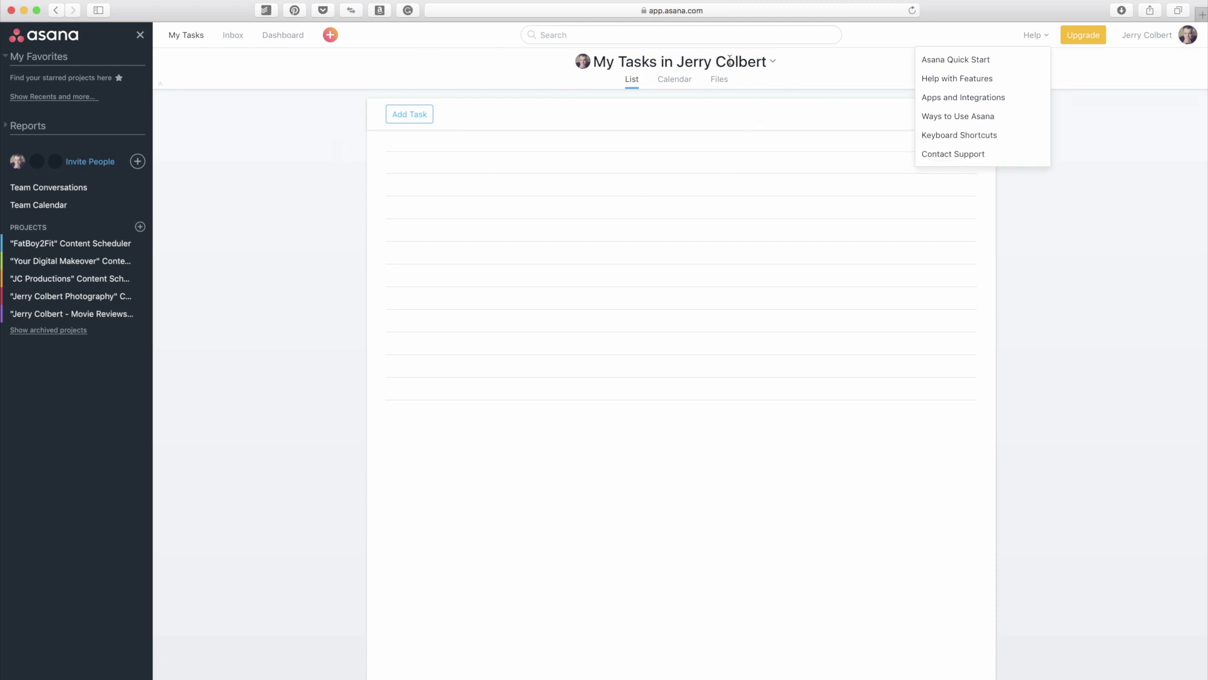
Step: View the My Tasks options (Sync to Calendar, Export CSV, Print), then dismiss the menu
left_click(774, 64)
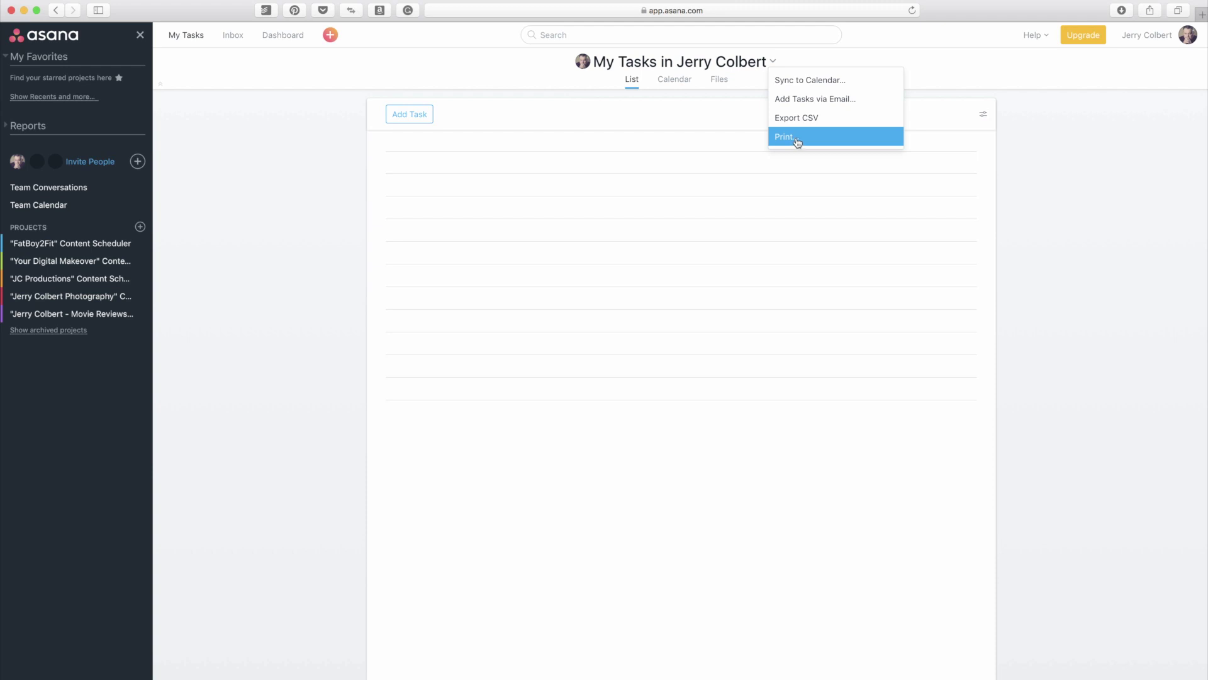
left_click(1077, 171)
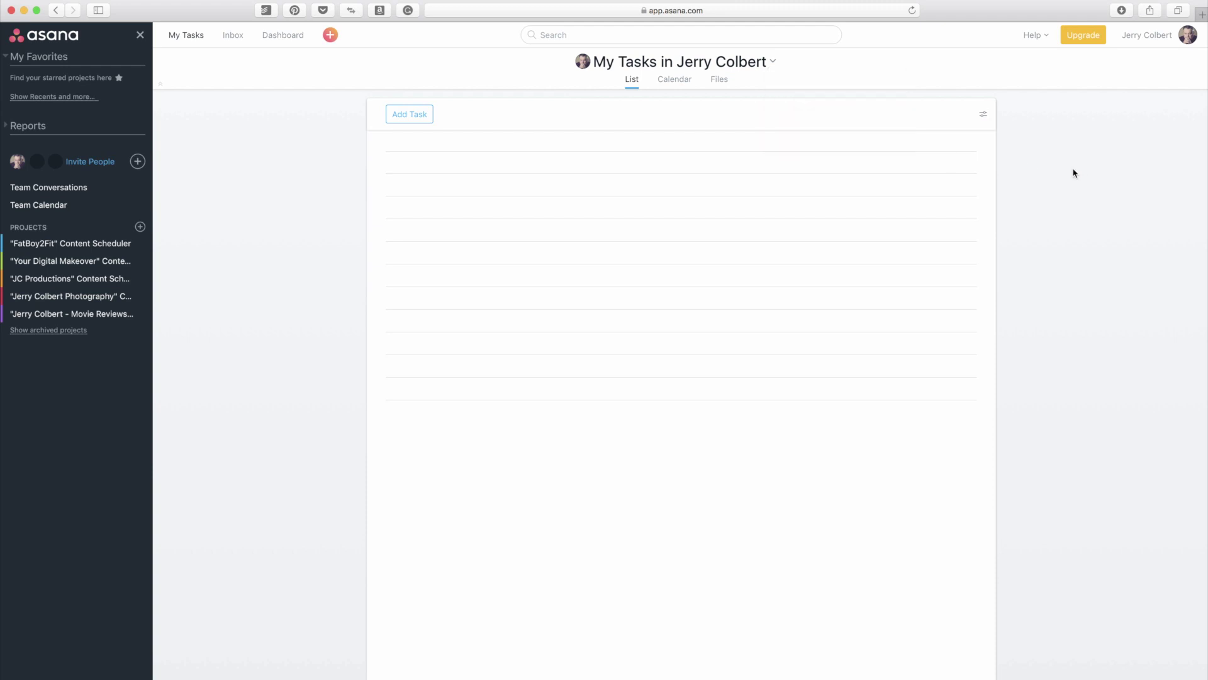
Step: Add the task 'Just a Task', then view its comment box and actions menu
left_click(424, 119)
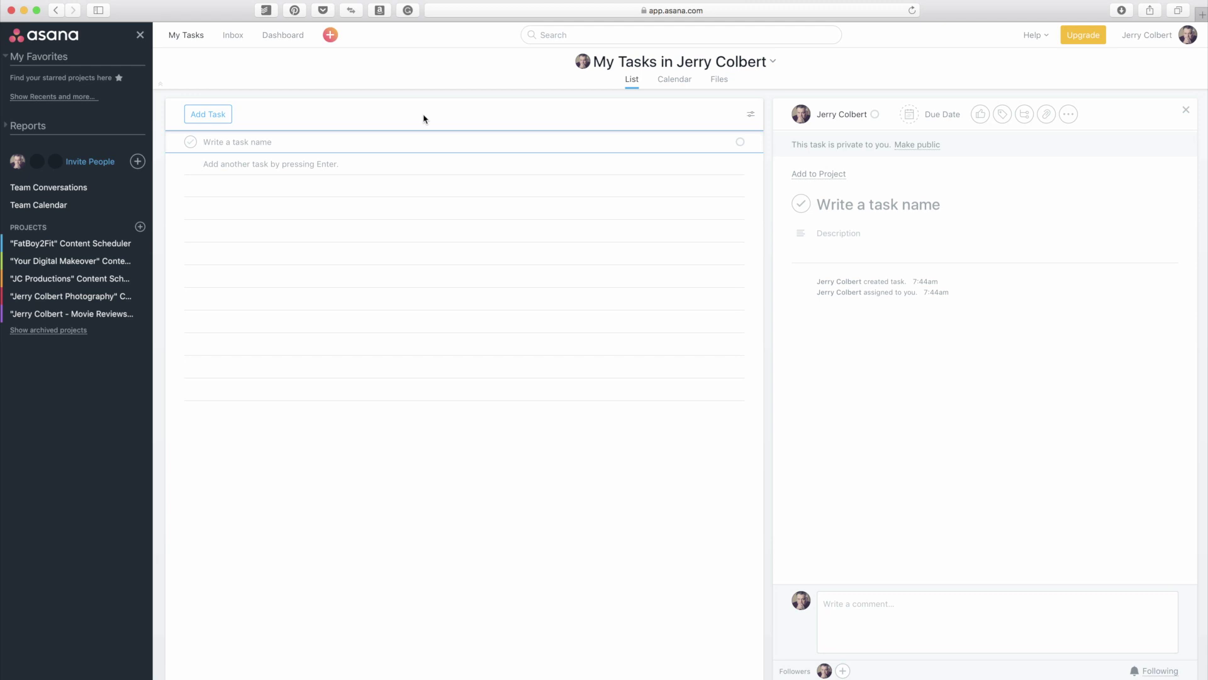
type("Just")
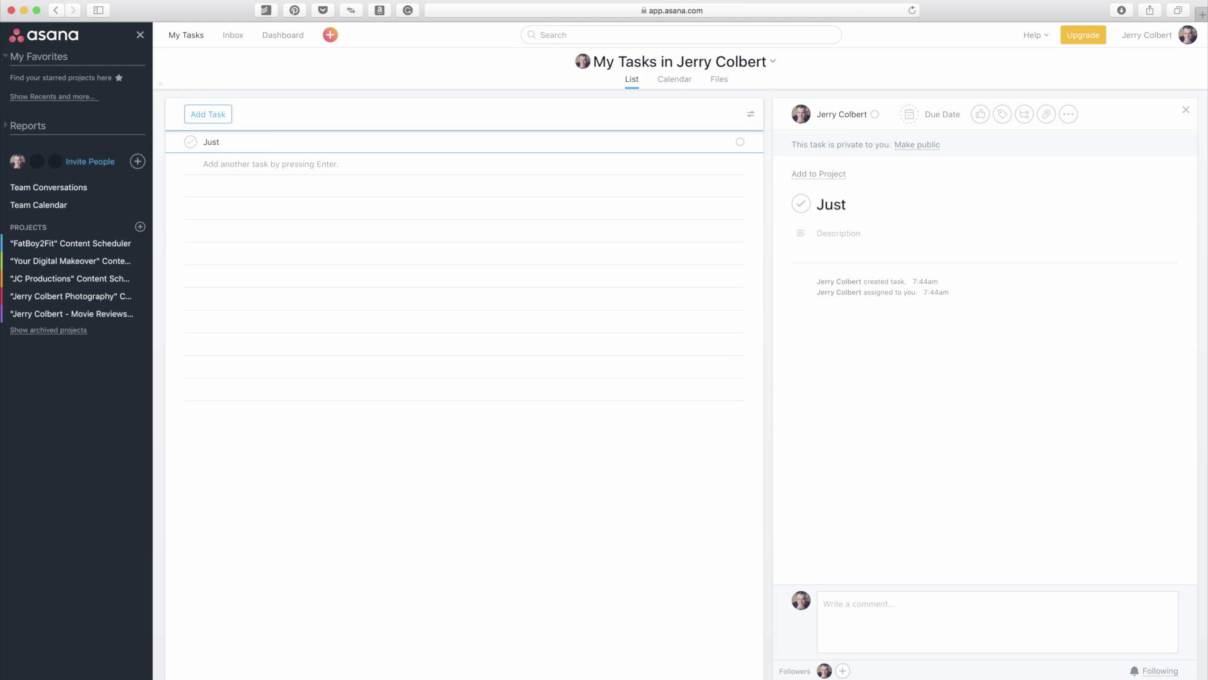
type(" a Task")
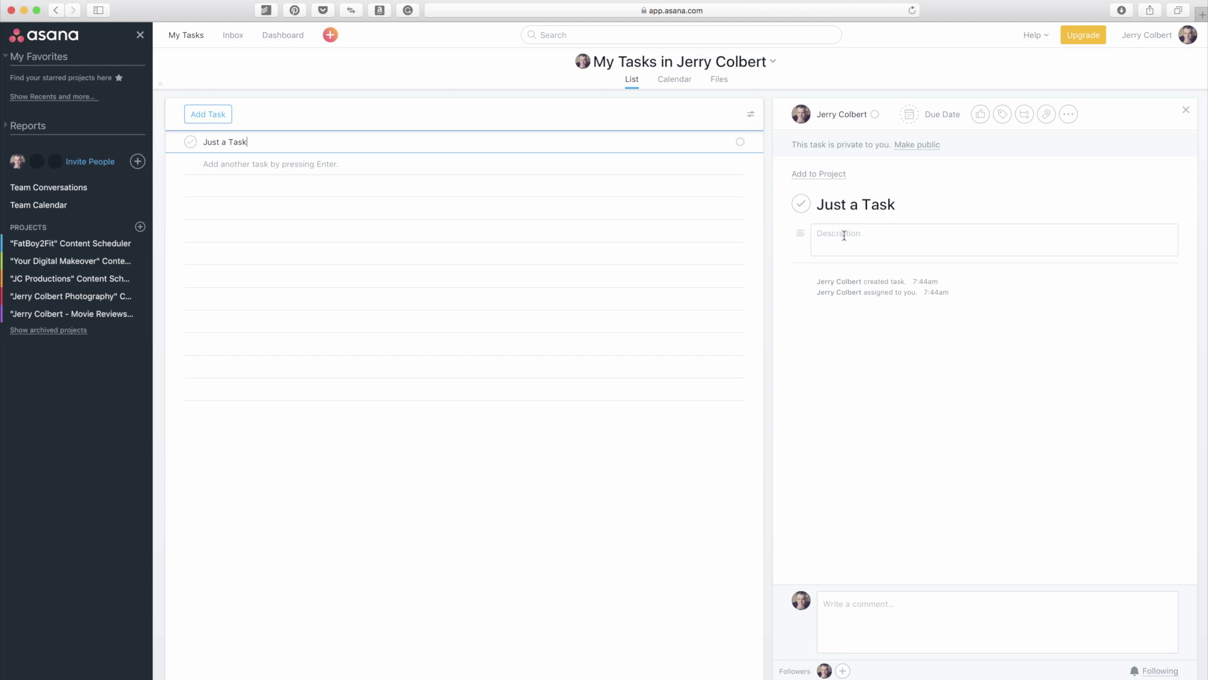
left_click(888, 610)
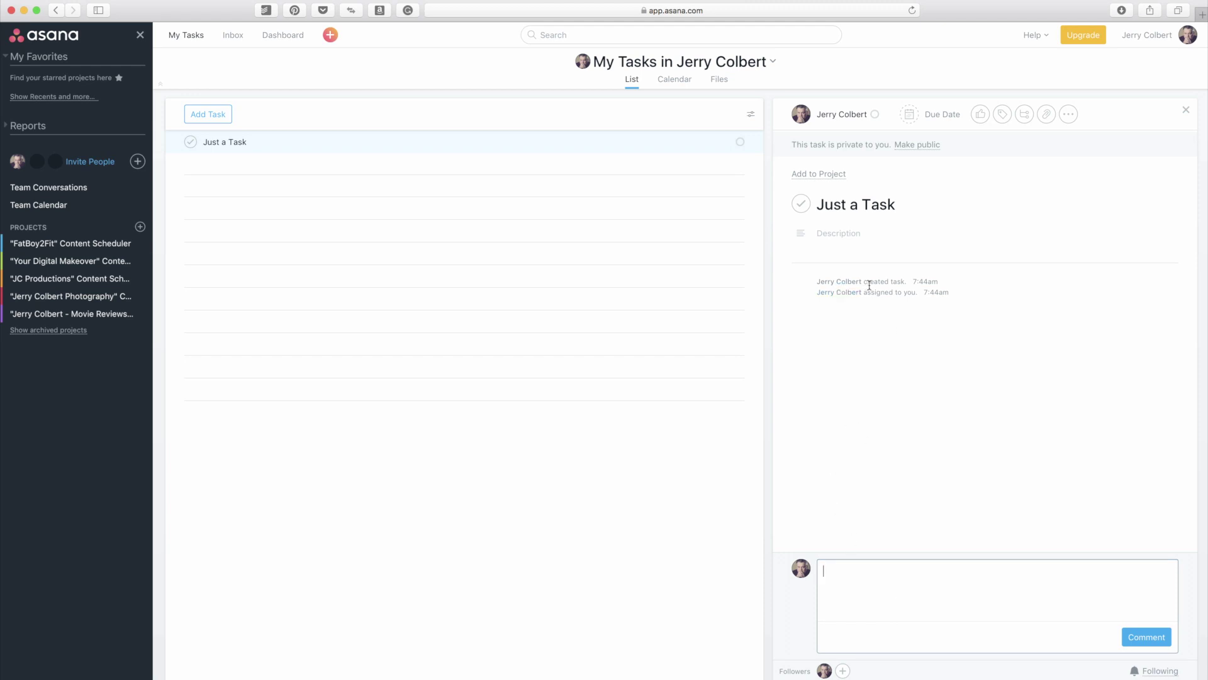
mouse_move(926, 282)
left_click(1069, 115)
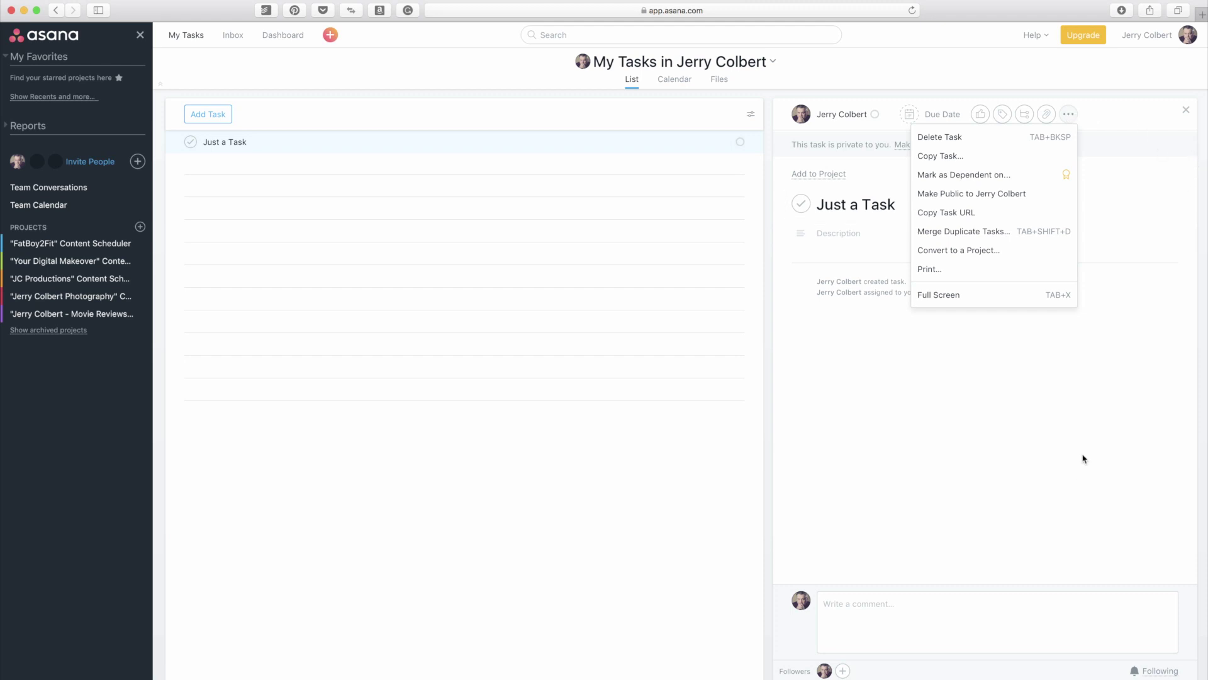
Step: Close the task details, check off 'Just a Task', and glance at the view/sort options
left_click(858, 350)
left_click(1186, 111)
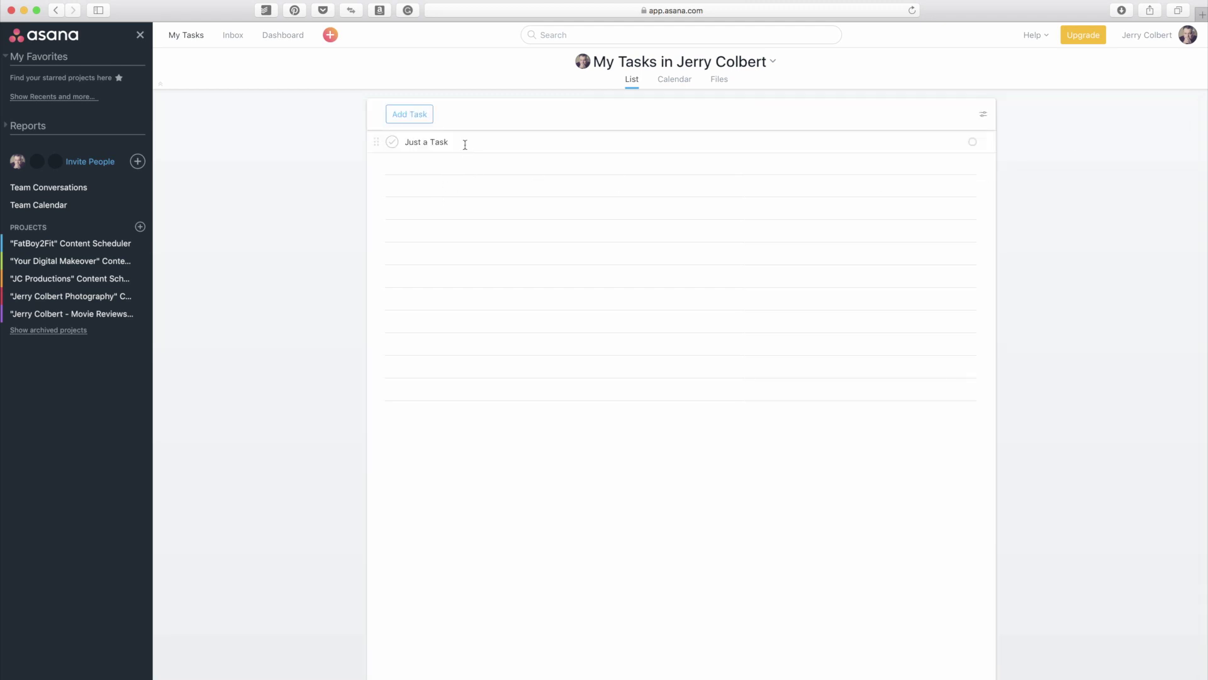
left_click(392, 142)
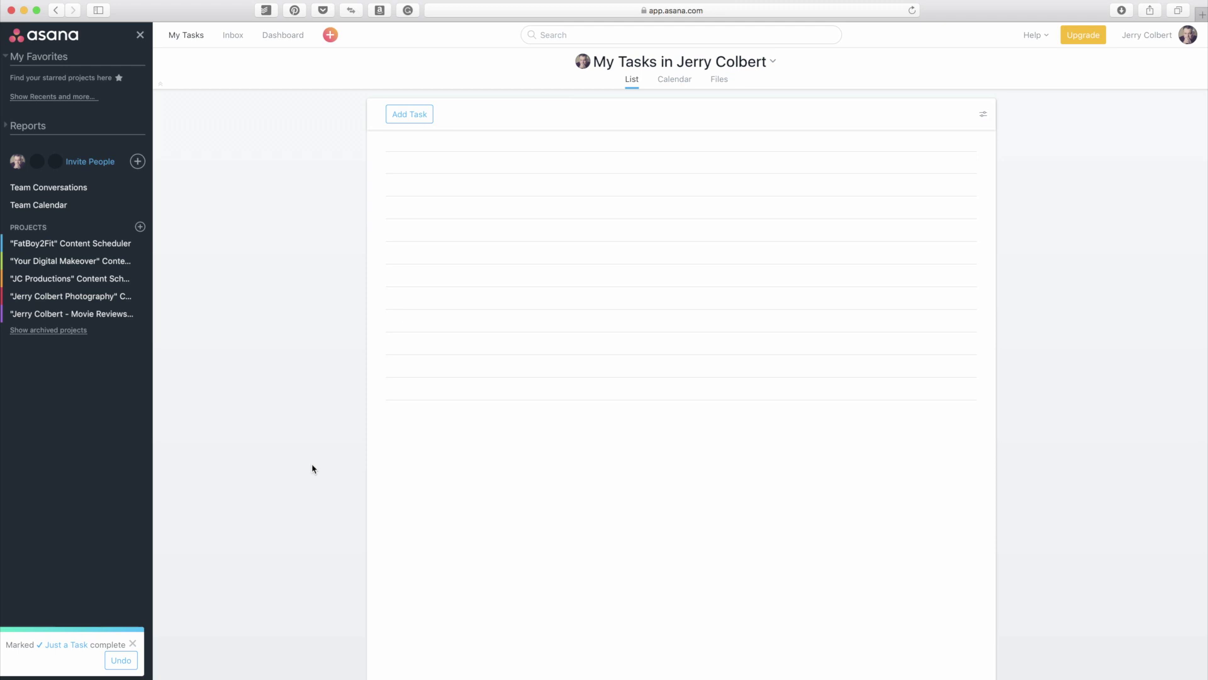
left_click(985, 118)
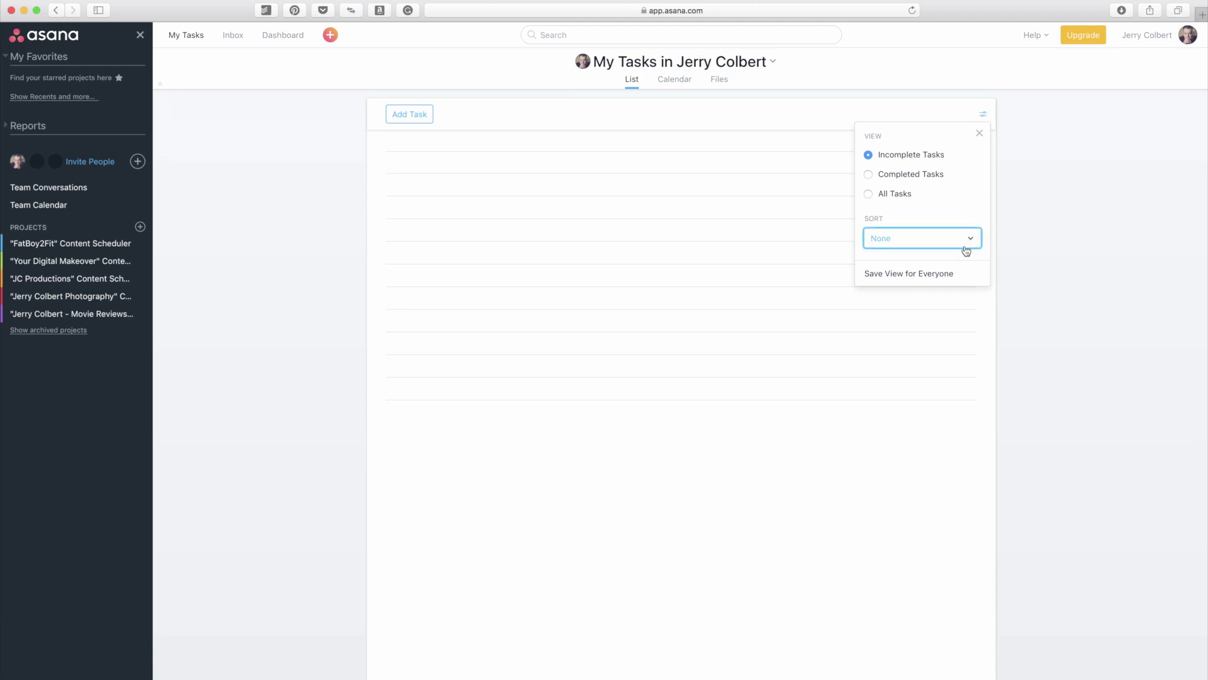
left_click(1029, 236)
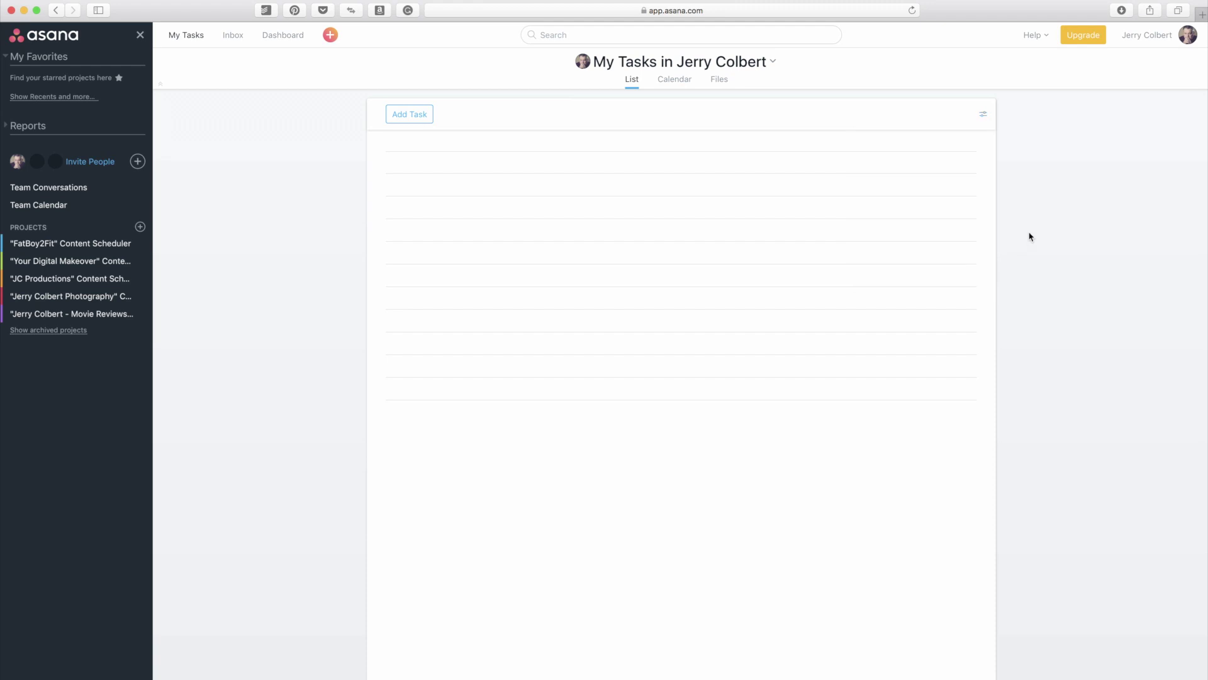
left_click(330, 36)
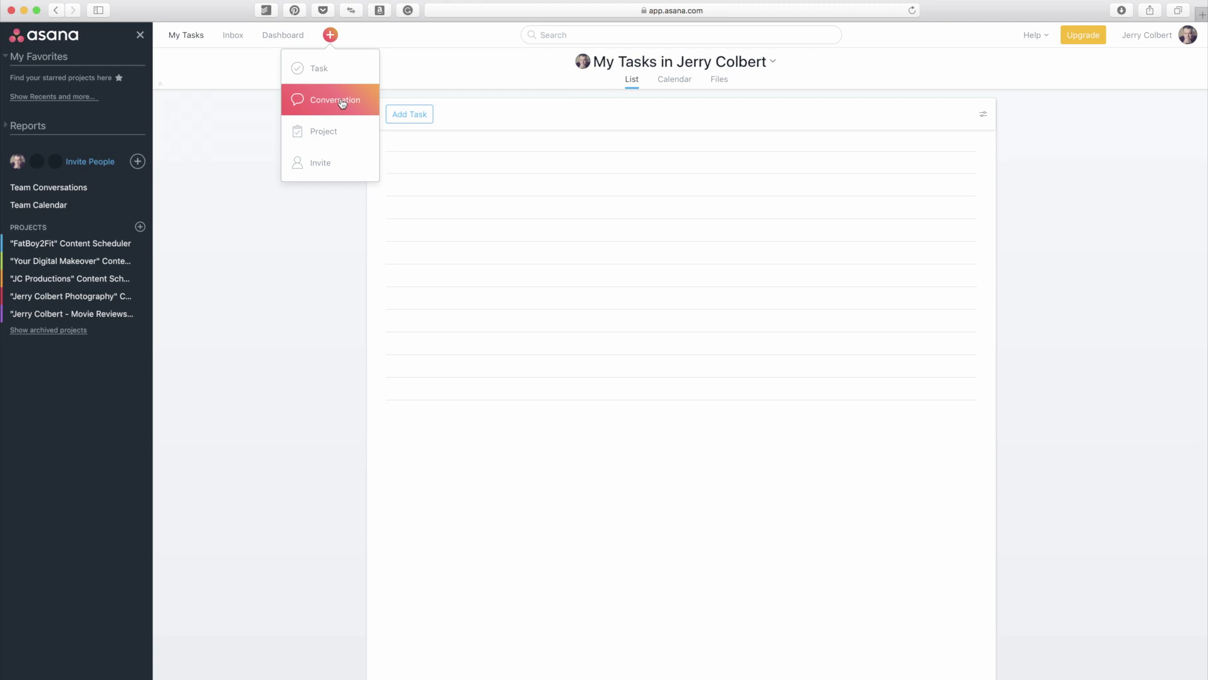
left_click(432, 62)
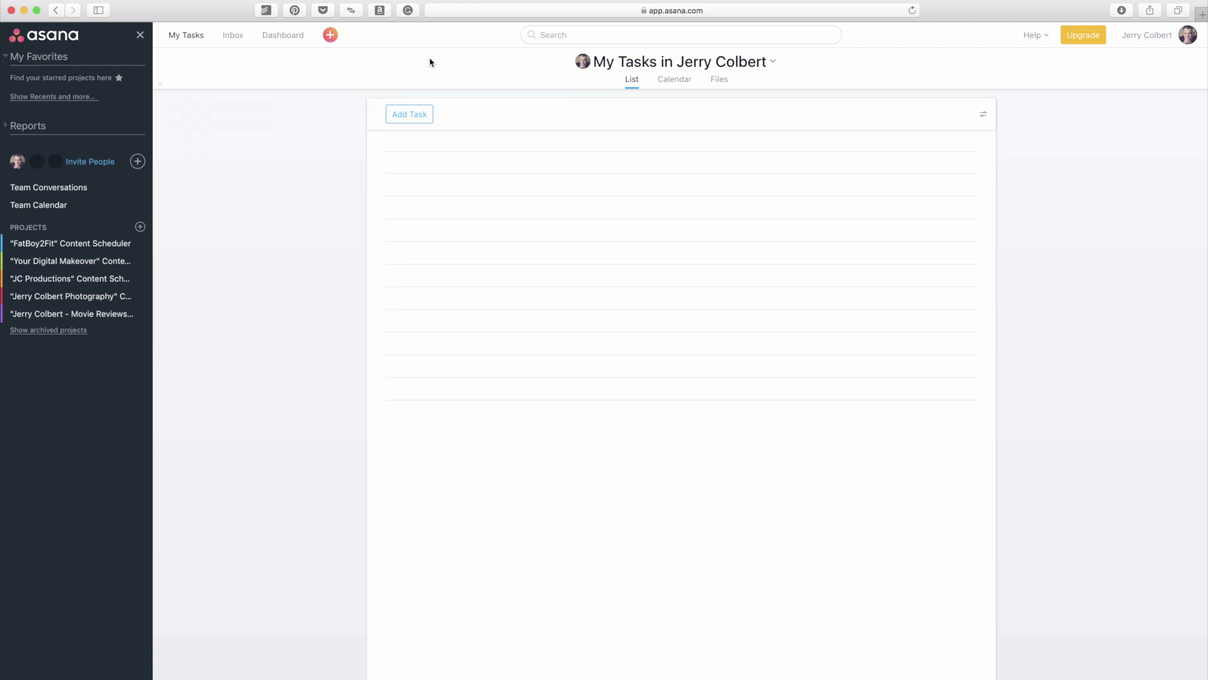
Step: Go to My Dashboard and show its Notifications options for the weekly dashboard email
left_click(283, 36)
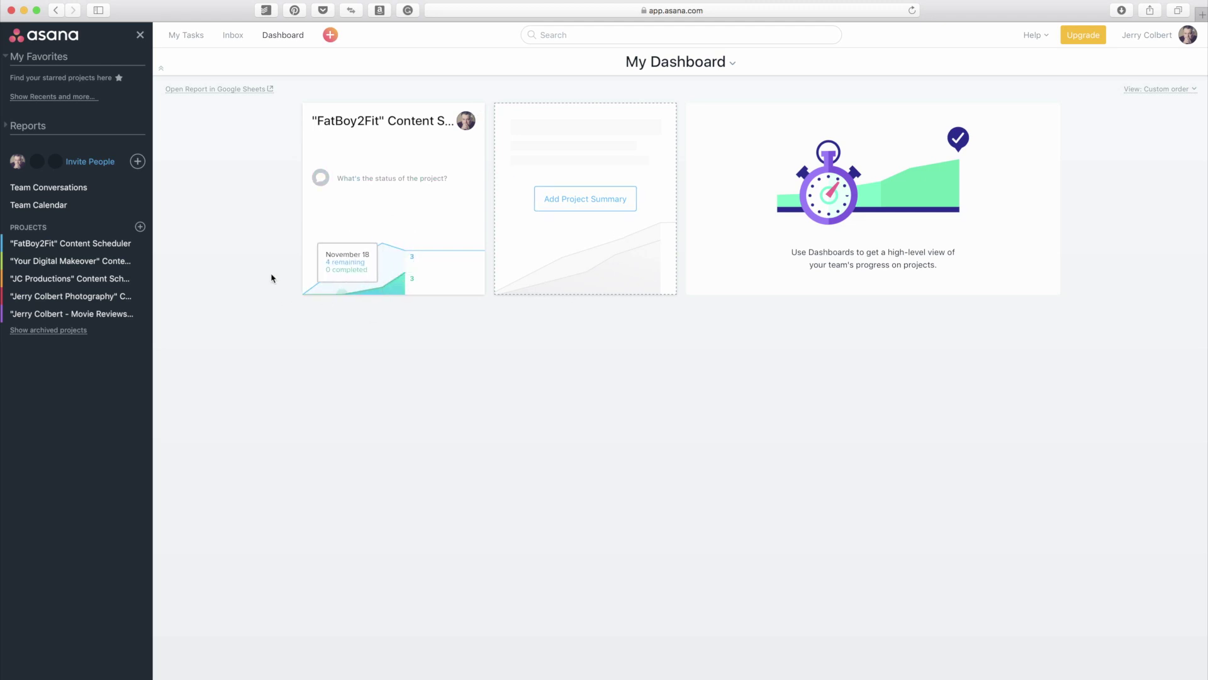
left_click(733, 64)
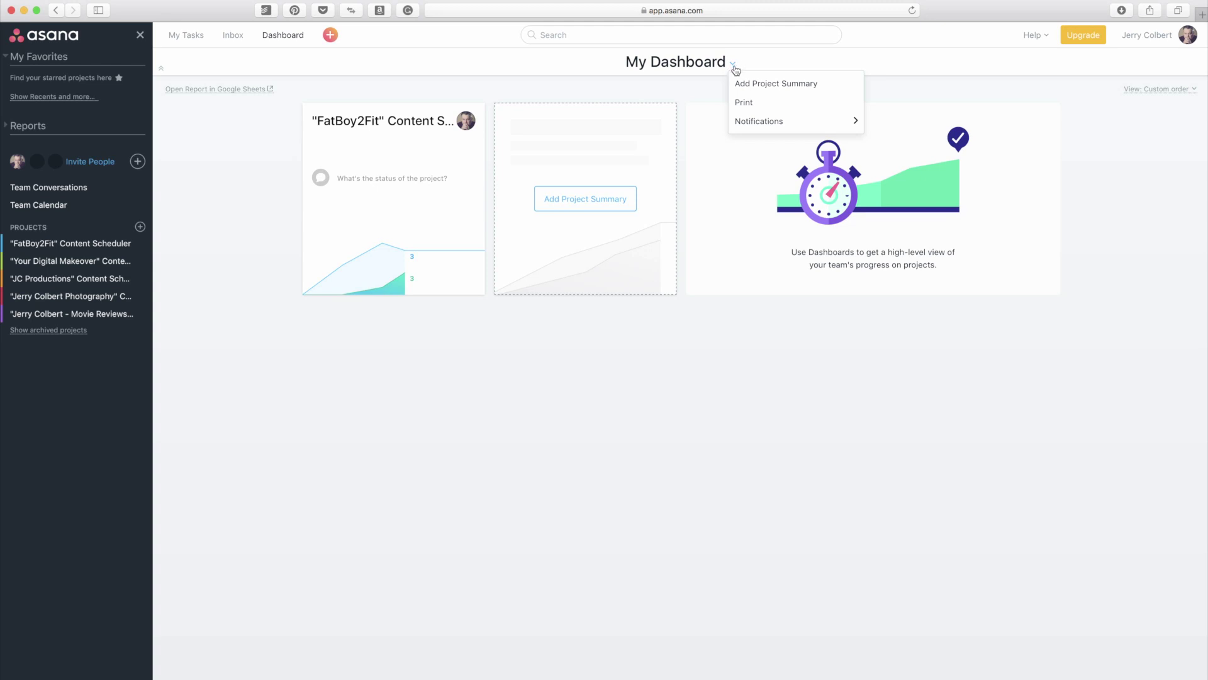
mouse_move(762, 124)
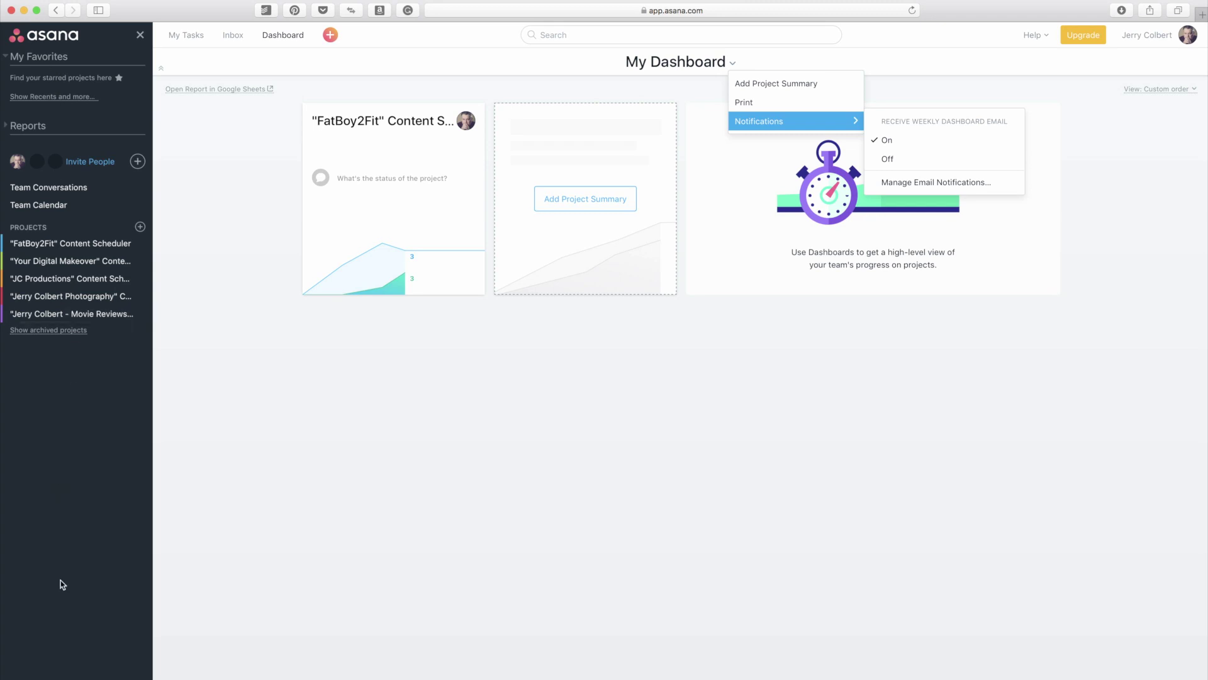
Step: Scroll through the Inbox notifications, then go back to My Tasks
left_click(385, 48)
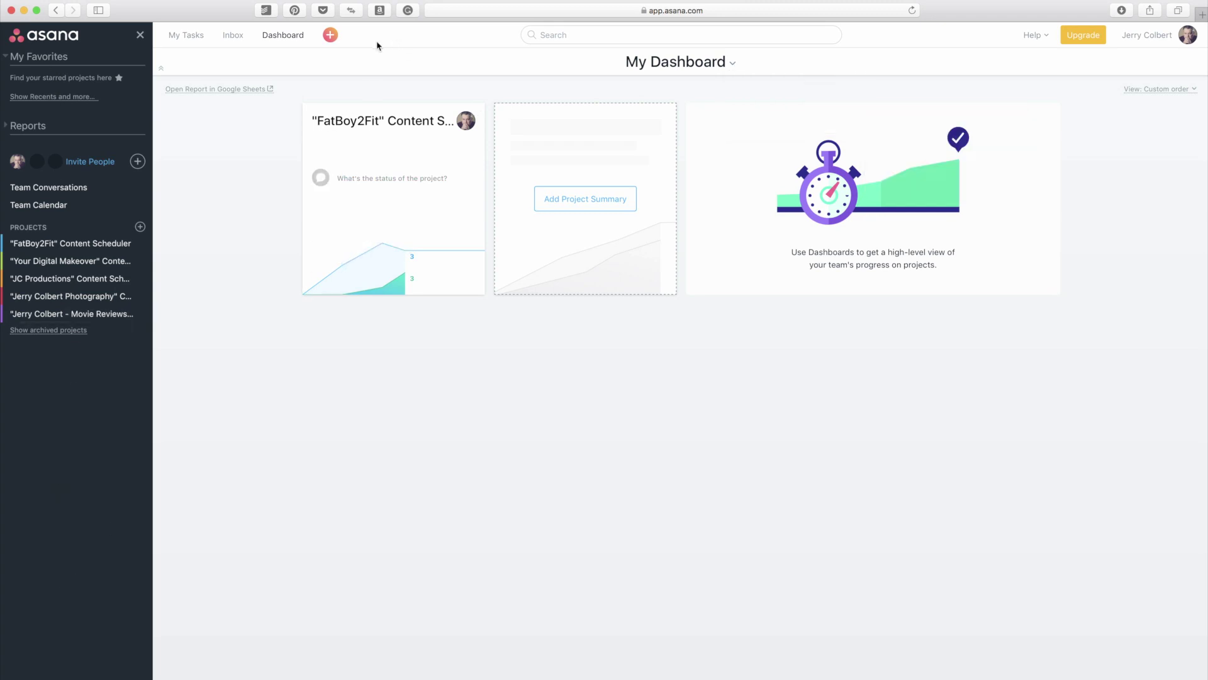
left_click(234, 39)
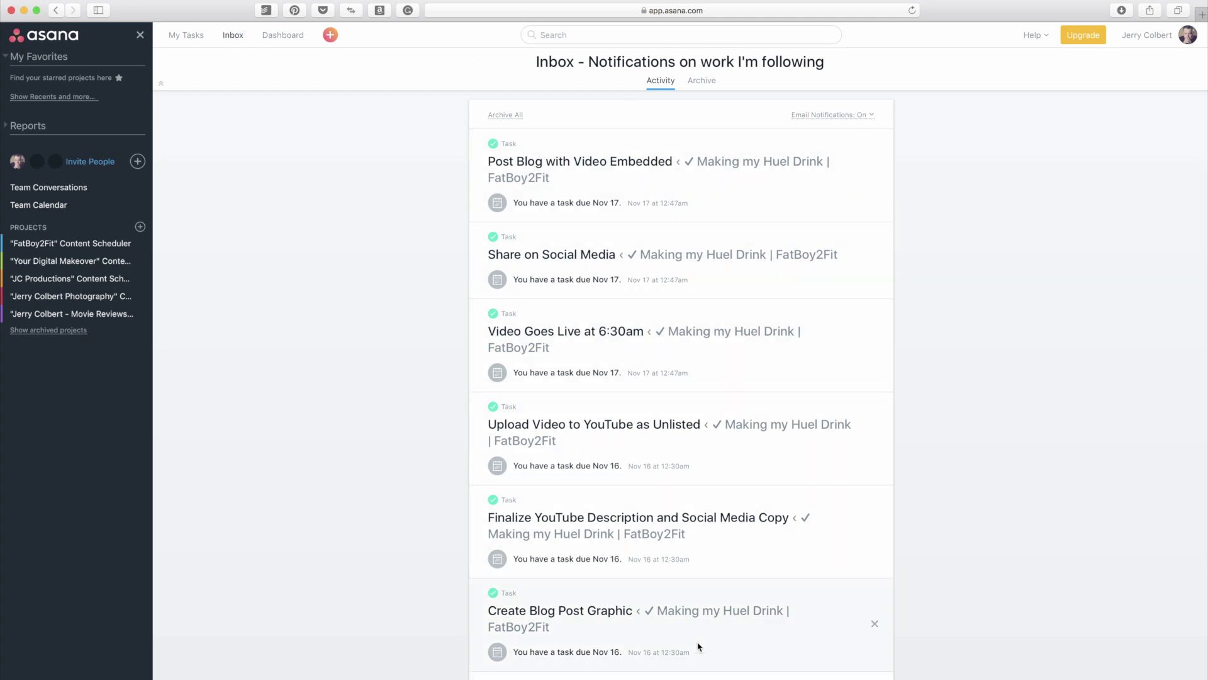
scroll(700, 376, "down", 5)
scroll(700, 371, "up", 5)
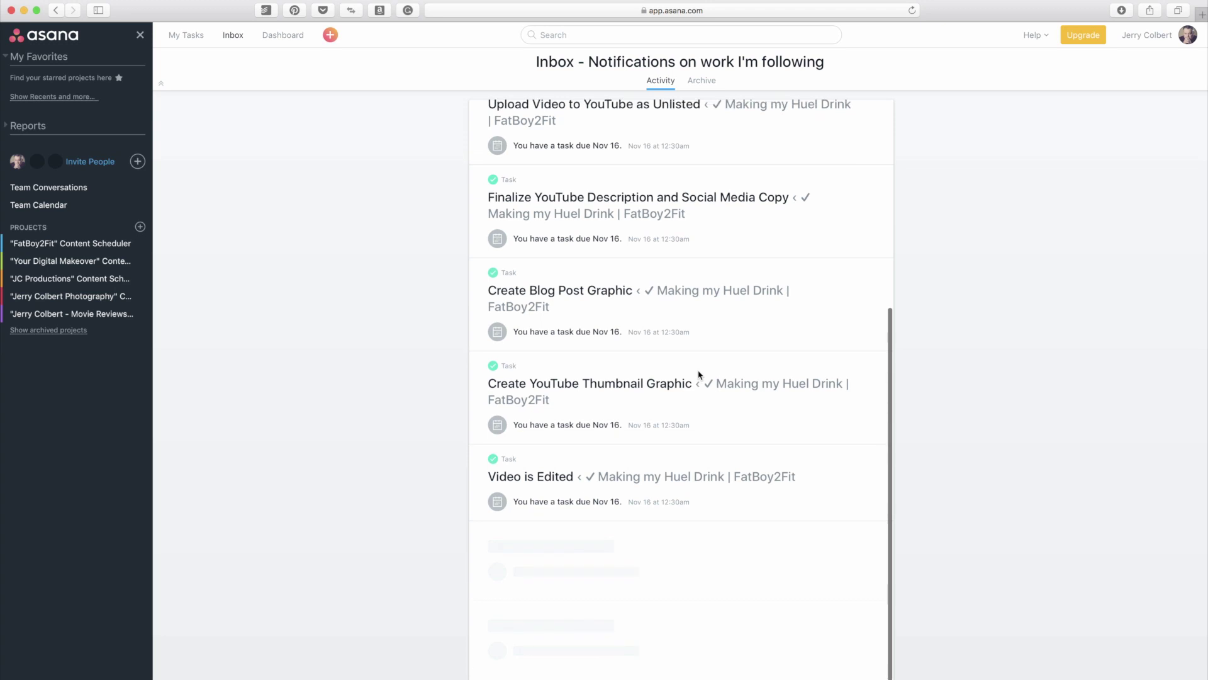
left_click(187, 36)
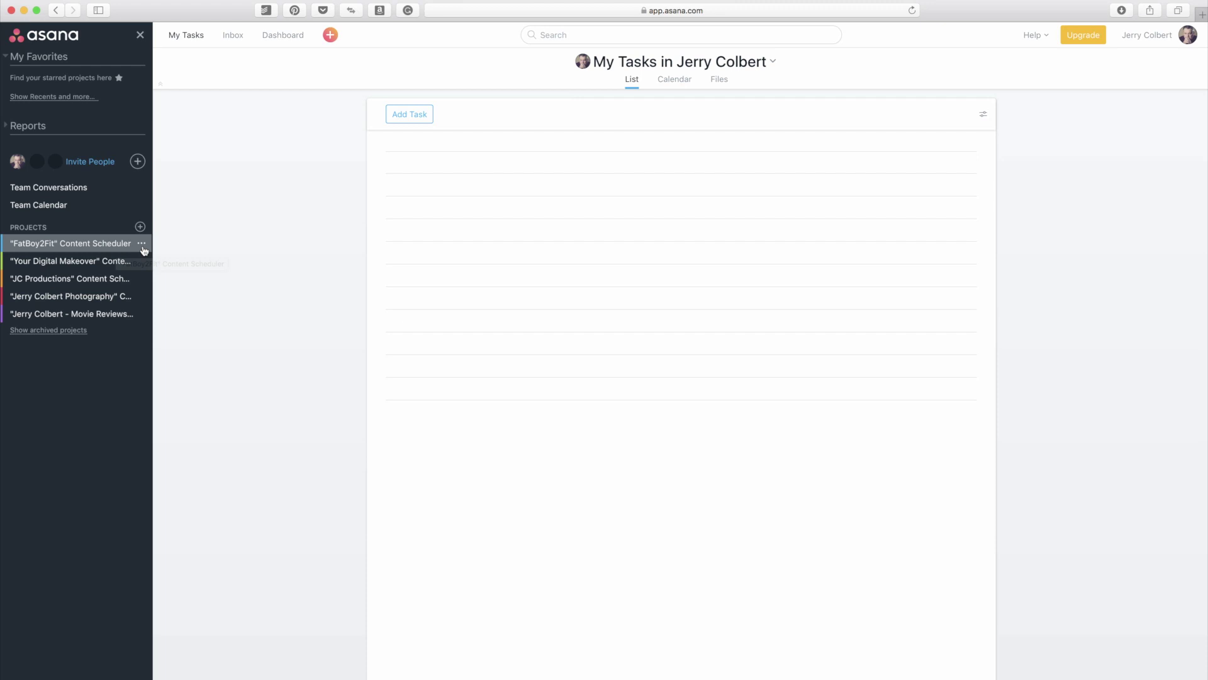
Step: Choose Add to Favorites from the 'FatBoy2Fit' Content Scheduler project's sidebar menu
left_click(141, 244)
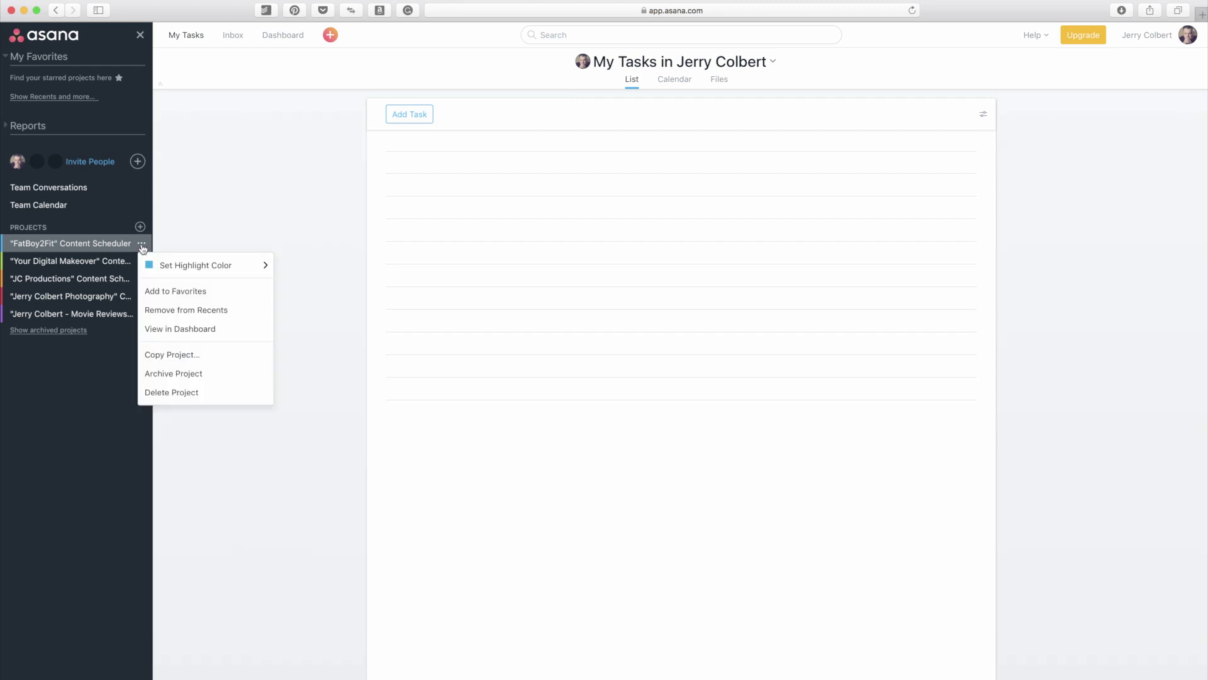
mouse_move(181, 264)
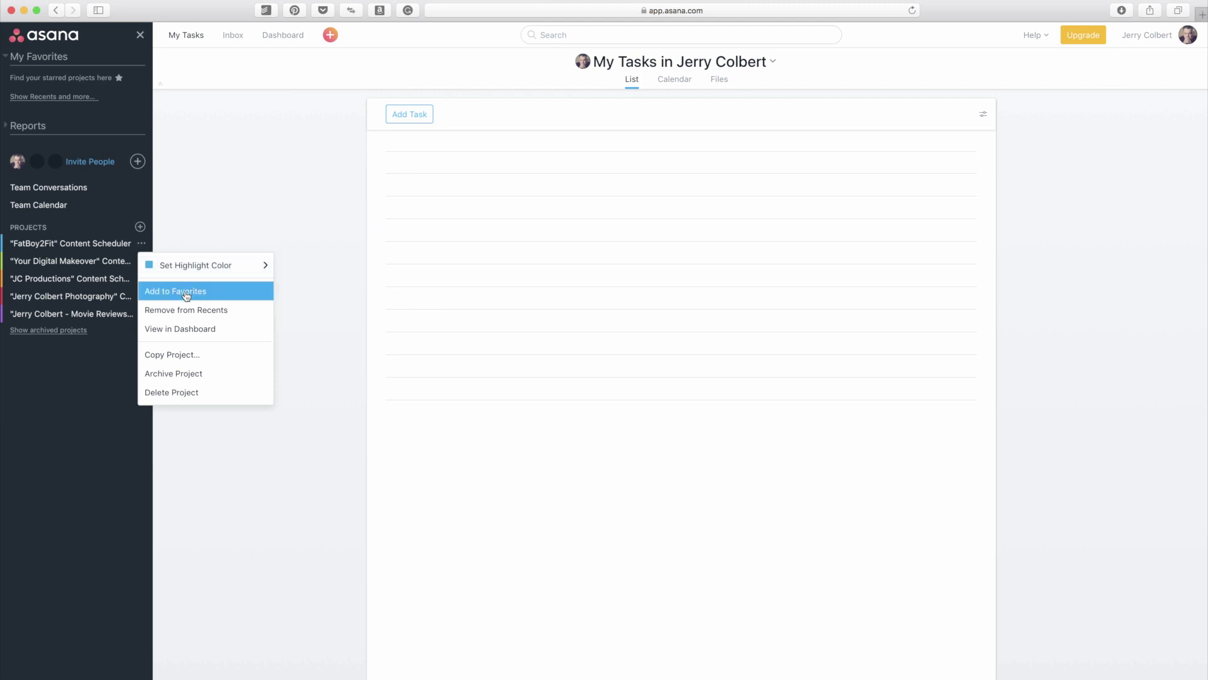
left_click(186, 292)
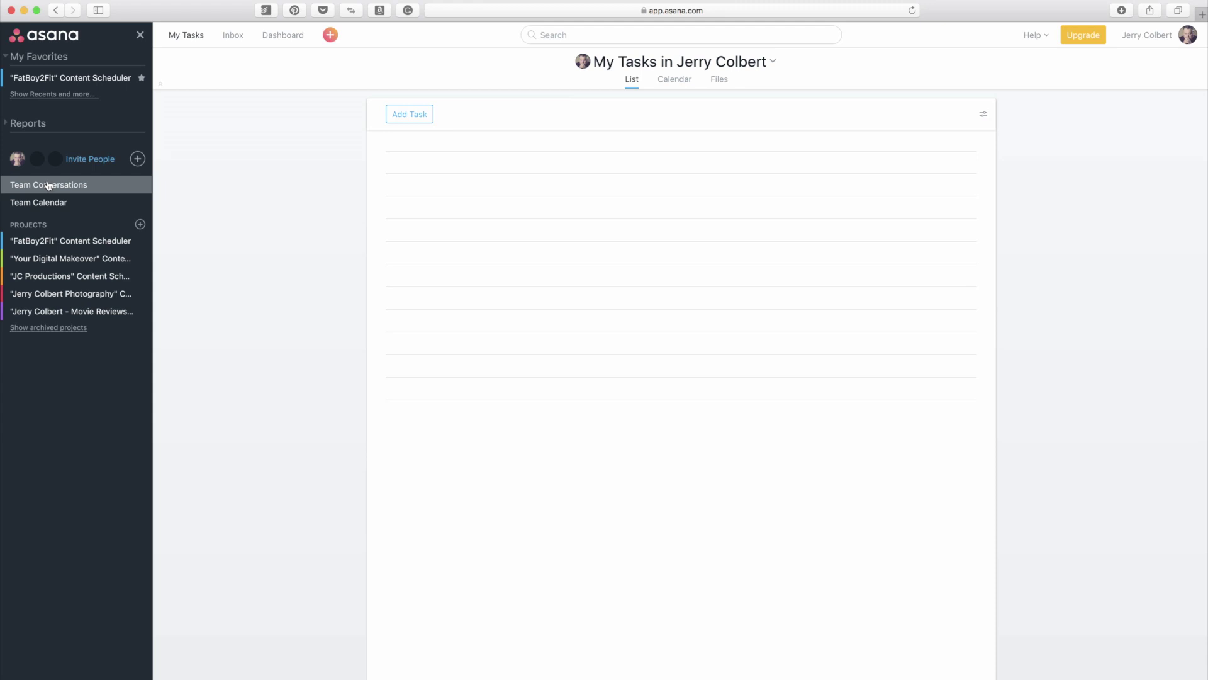
left_click(7, 126)
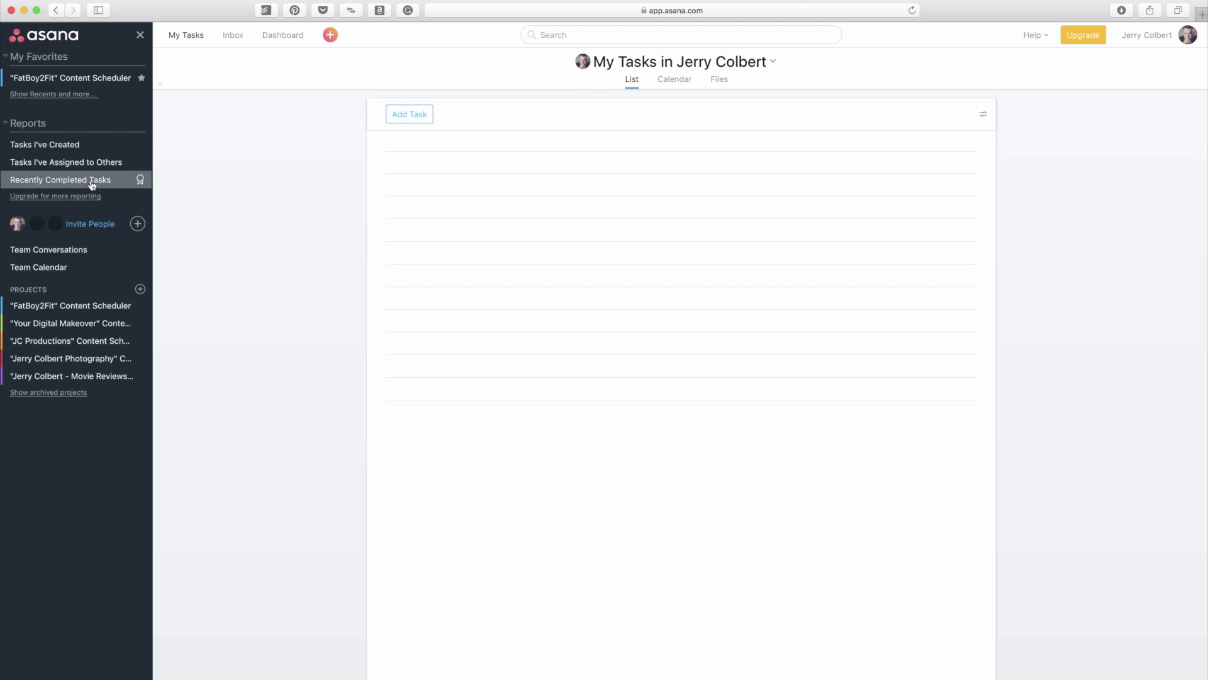
left_click(5, 125)
left_click(5, 125)
left_click(6, 124)
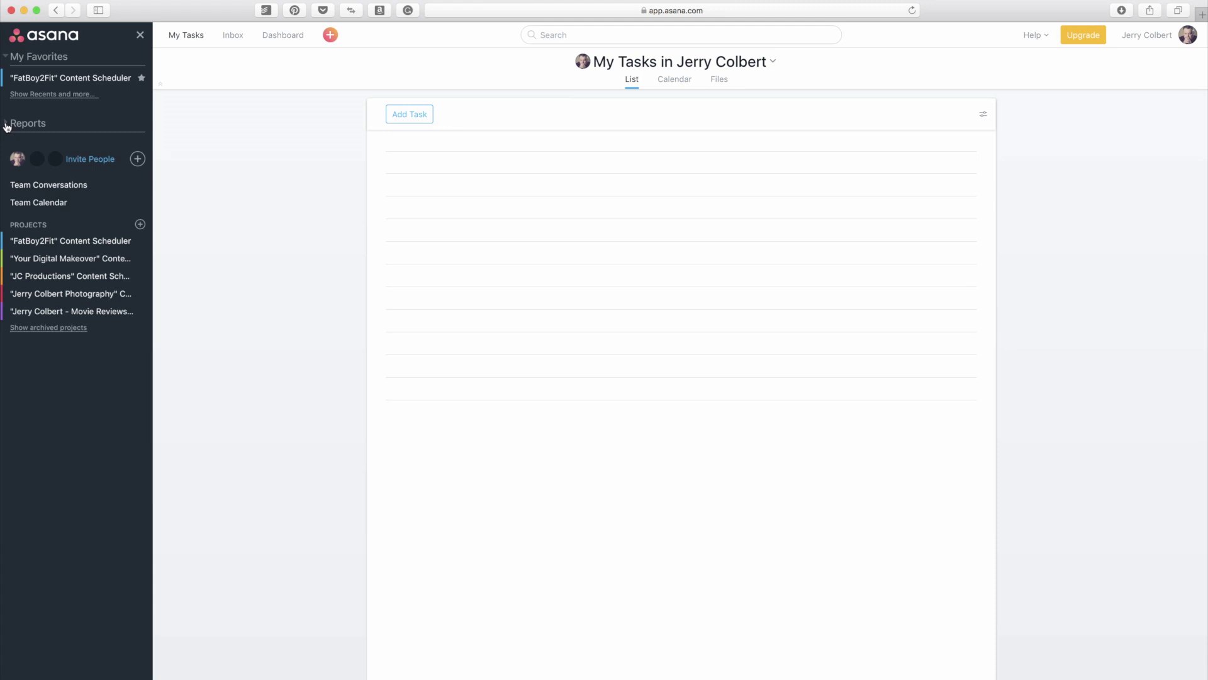
left_click(6, 125)
left_click(6, 125)
Step: Open the team's People editor and close it without changes
left_click(138, 159)
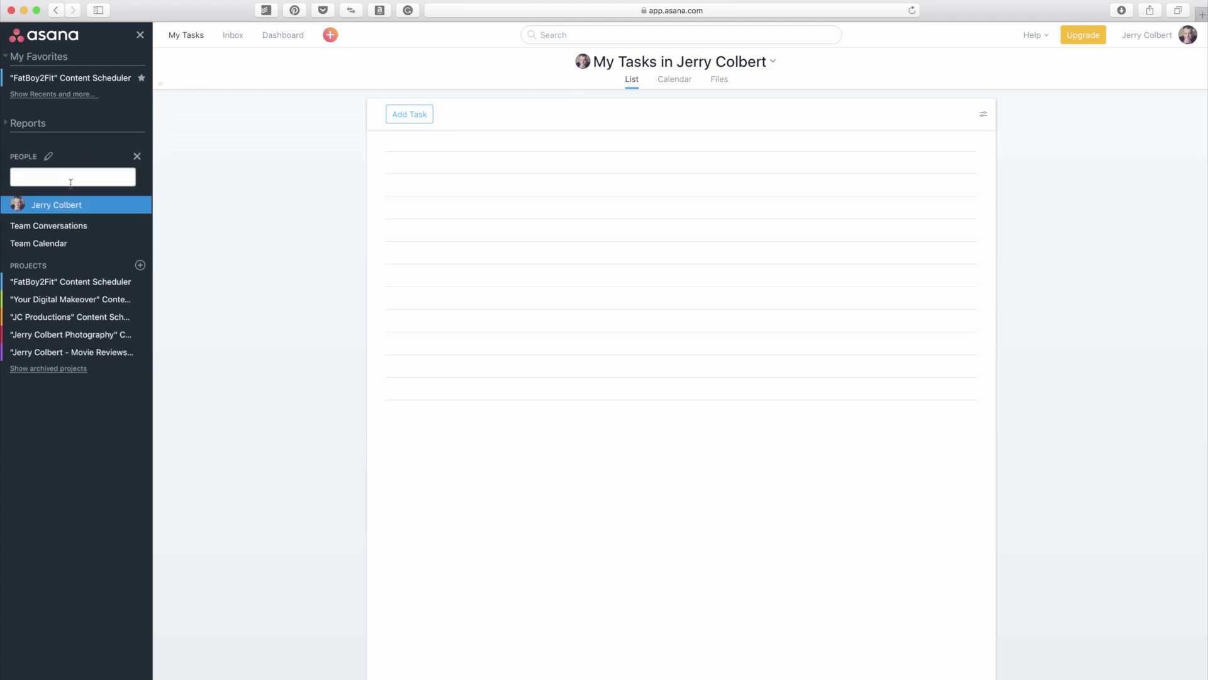
left_click(137, 157)
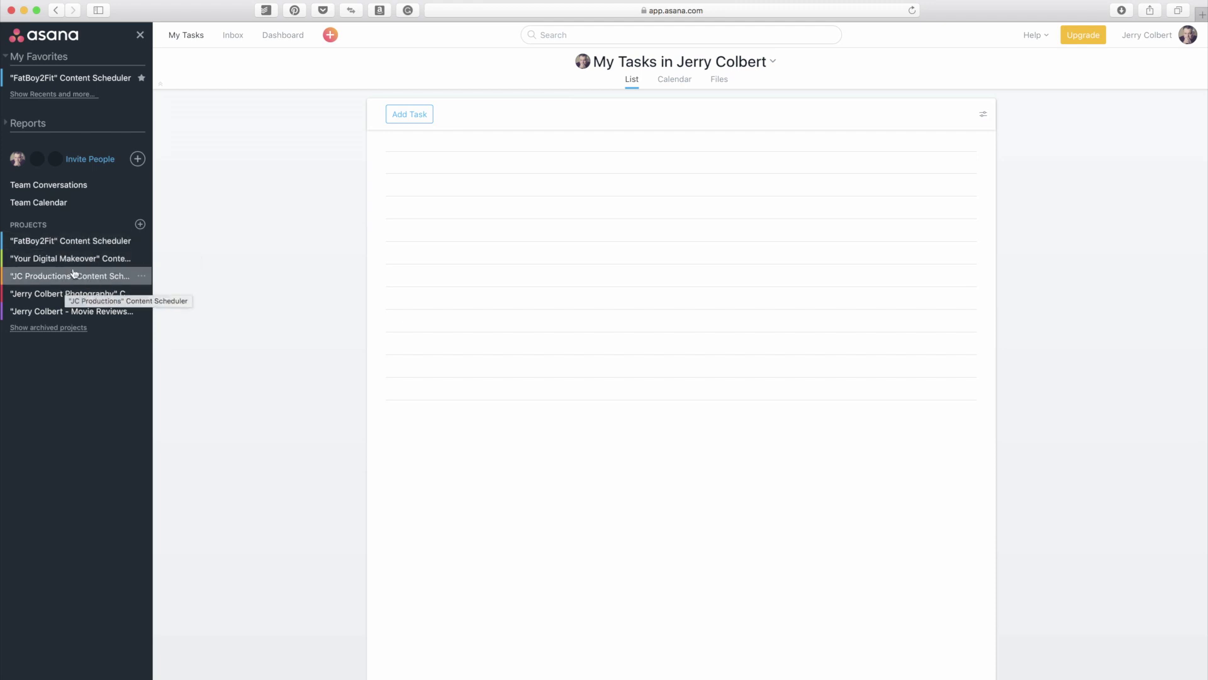
Step: Show the Team Calendar and drag the Canon 5d Mark III review toward Dec 8
left_click(63, 205)
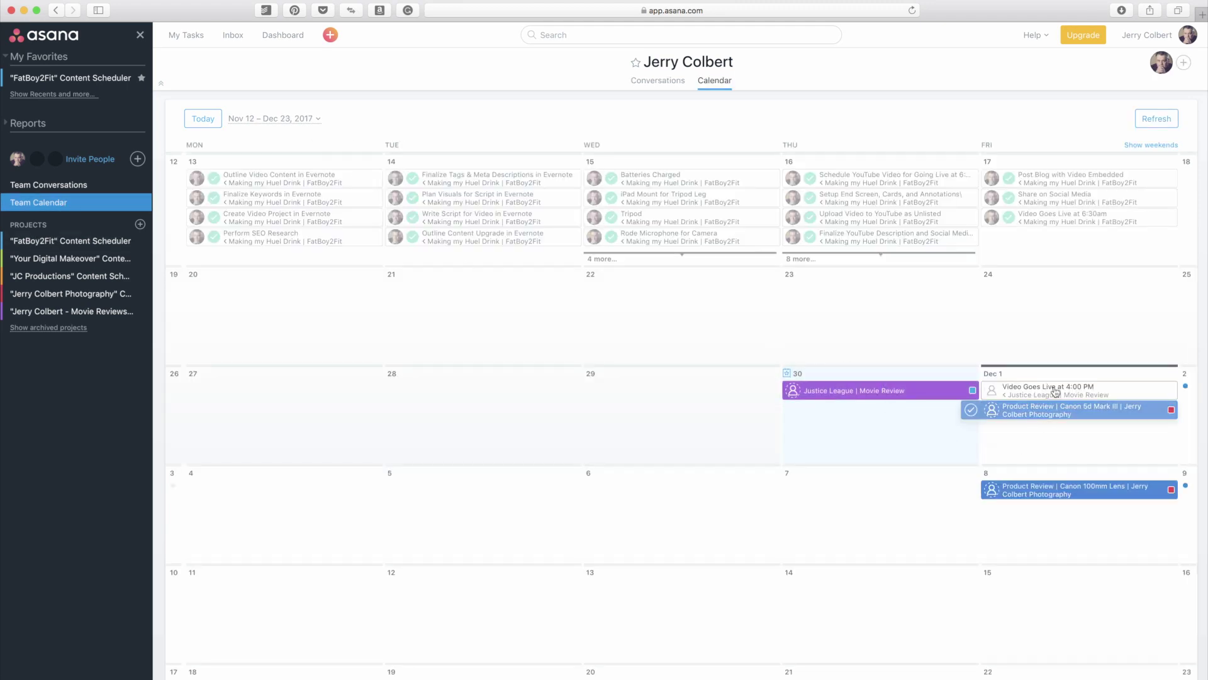
mouse_move(1055, 391)
left_mouse_down()
mouse_move(1054, 503)
mouse_move(1067, 394)
mouse_move(1073, 497)
mouse_move(1064, 409)
left_mouse_up()
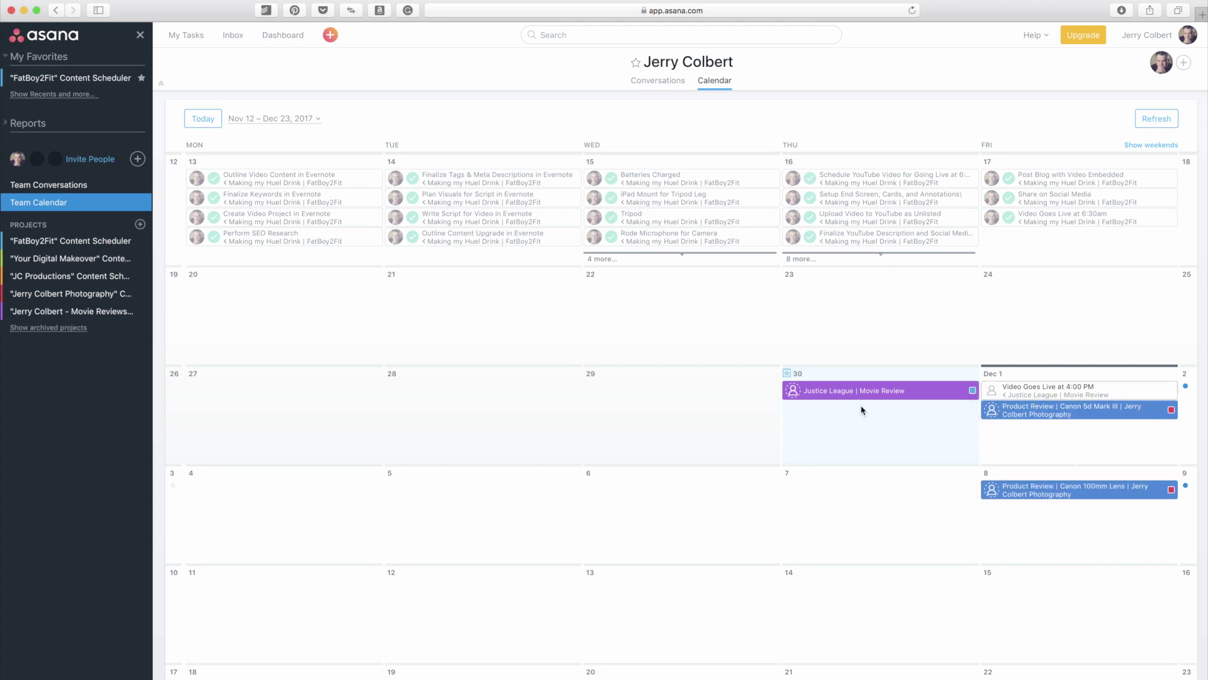
left_click(54, 244)
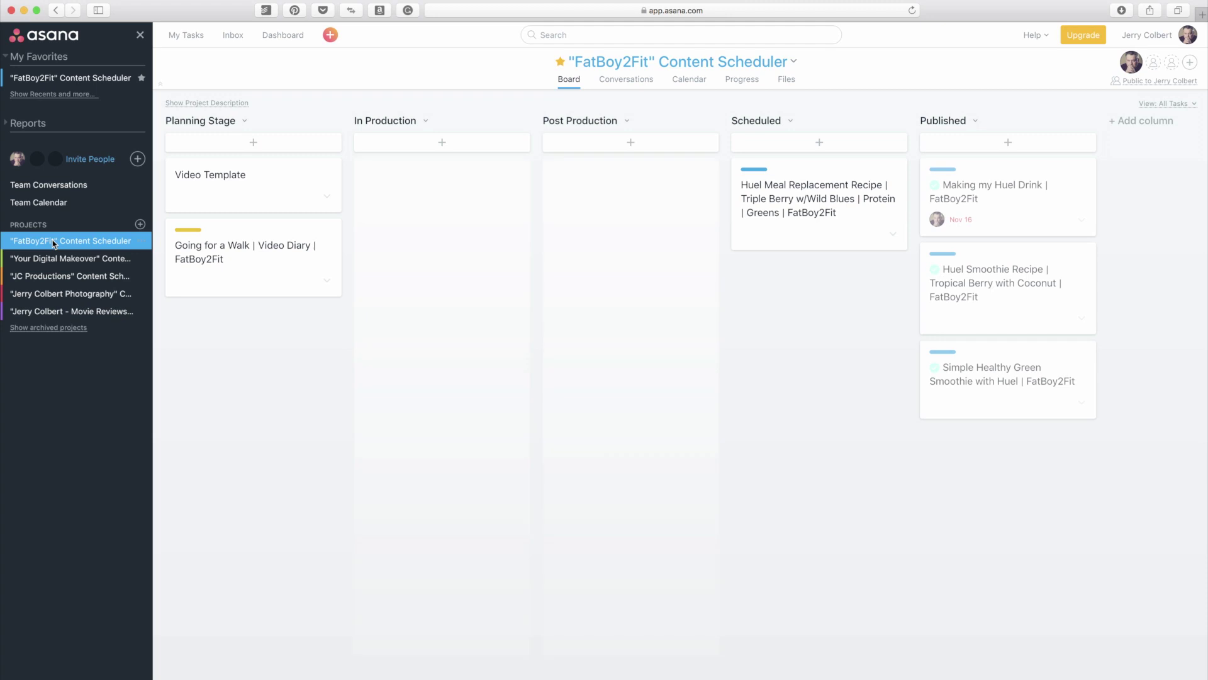
left_click(140, 224)
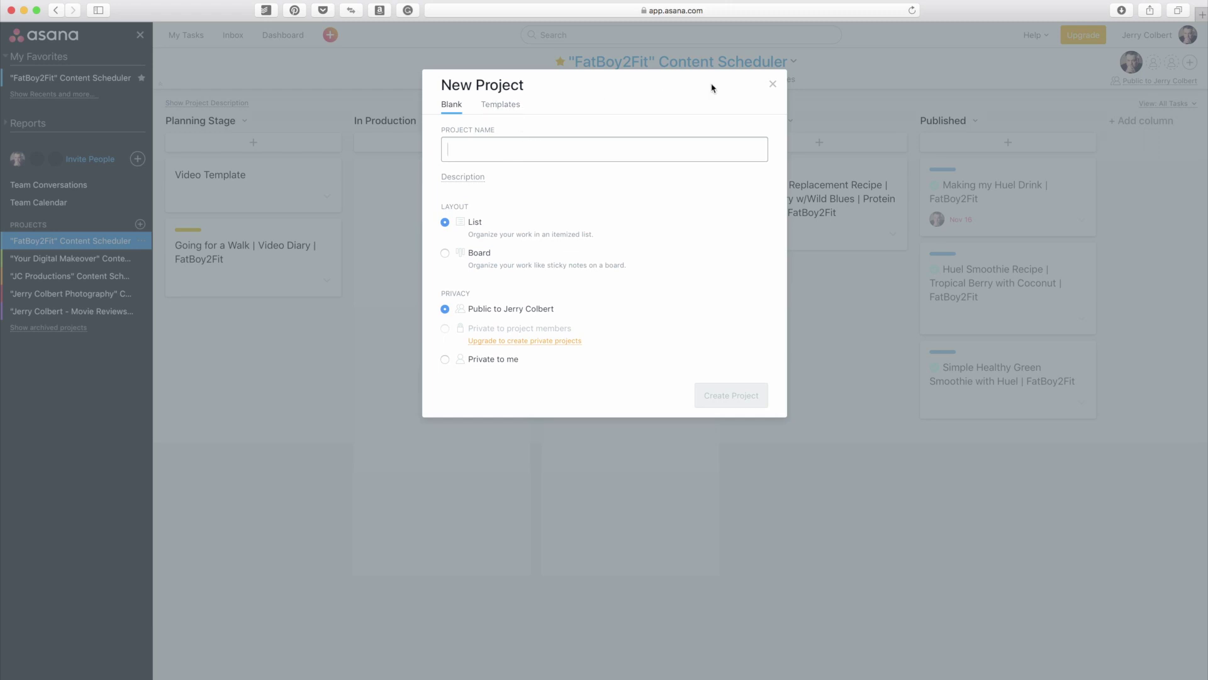
left_click(774, 85)
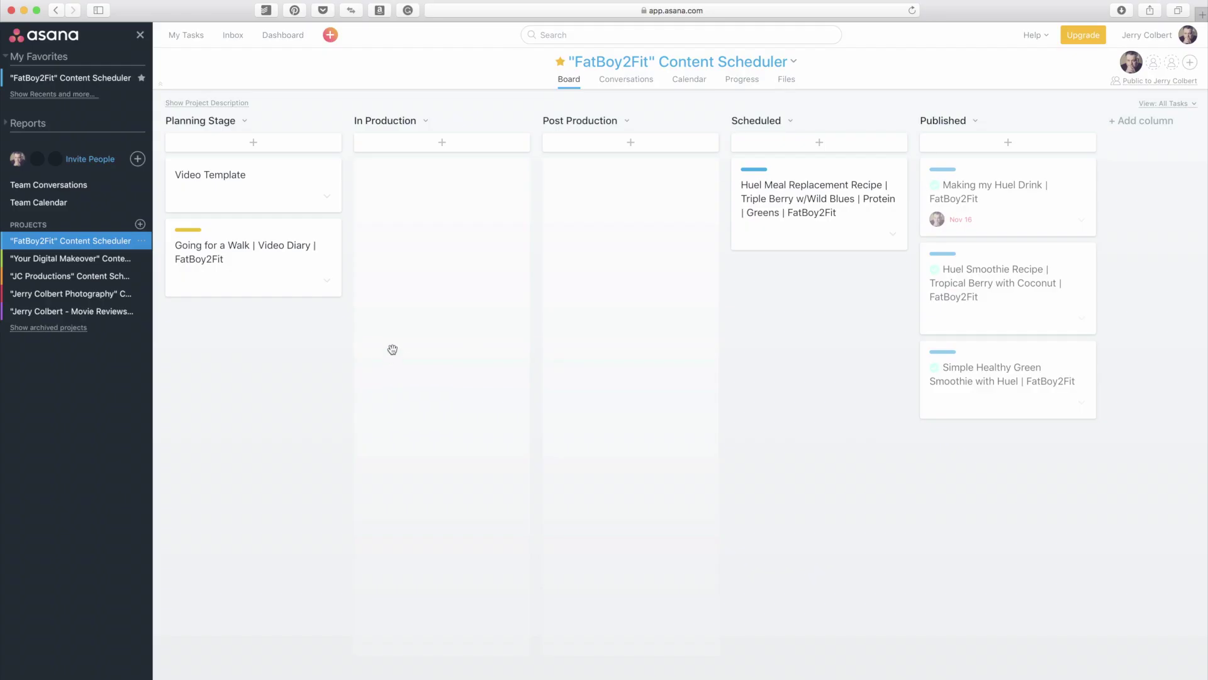
left_click(86, 263)
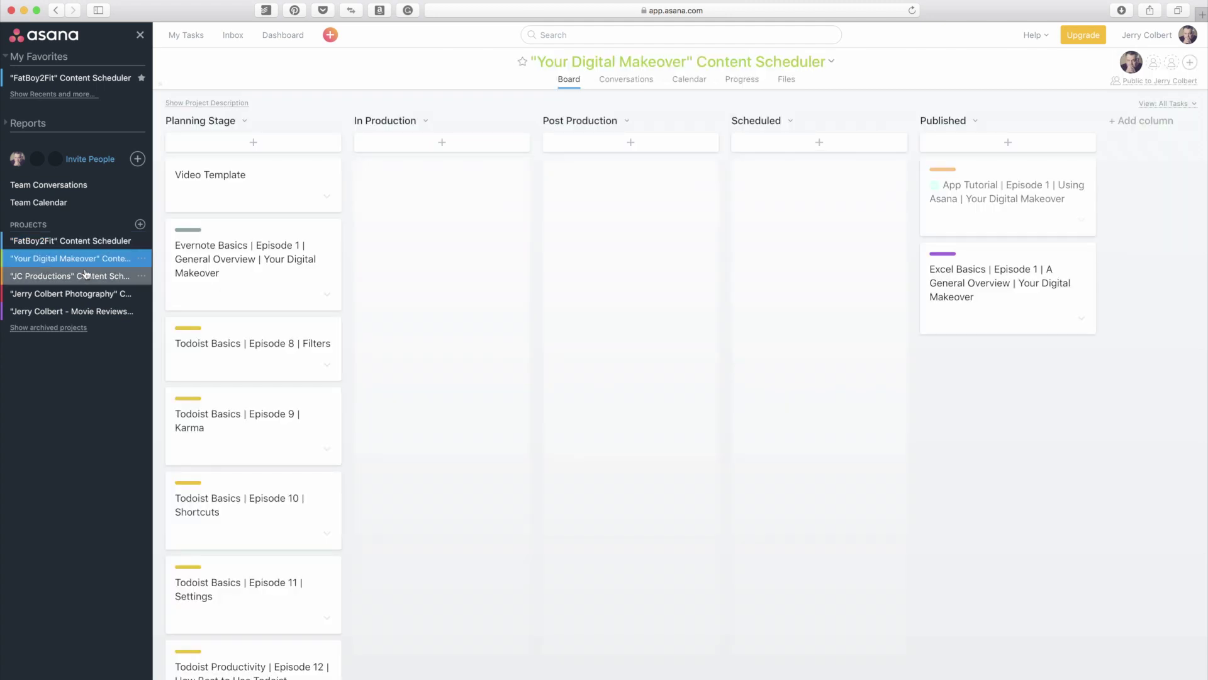
left_click(55, 295)
left_click(55, 313)
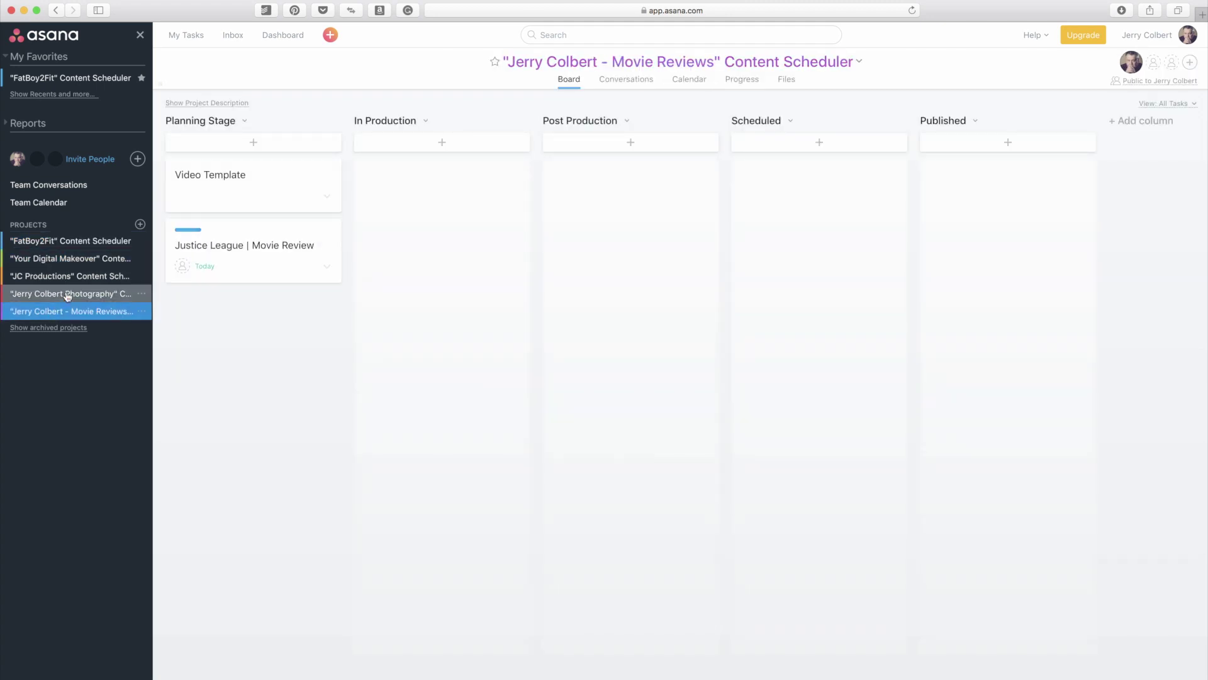
left_click(56, 294)
left_click(63, 275)
left_click(78, 260)
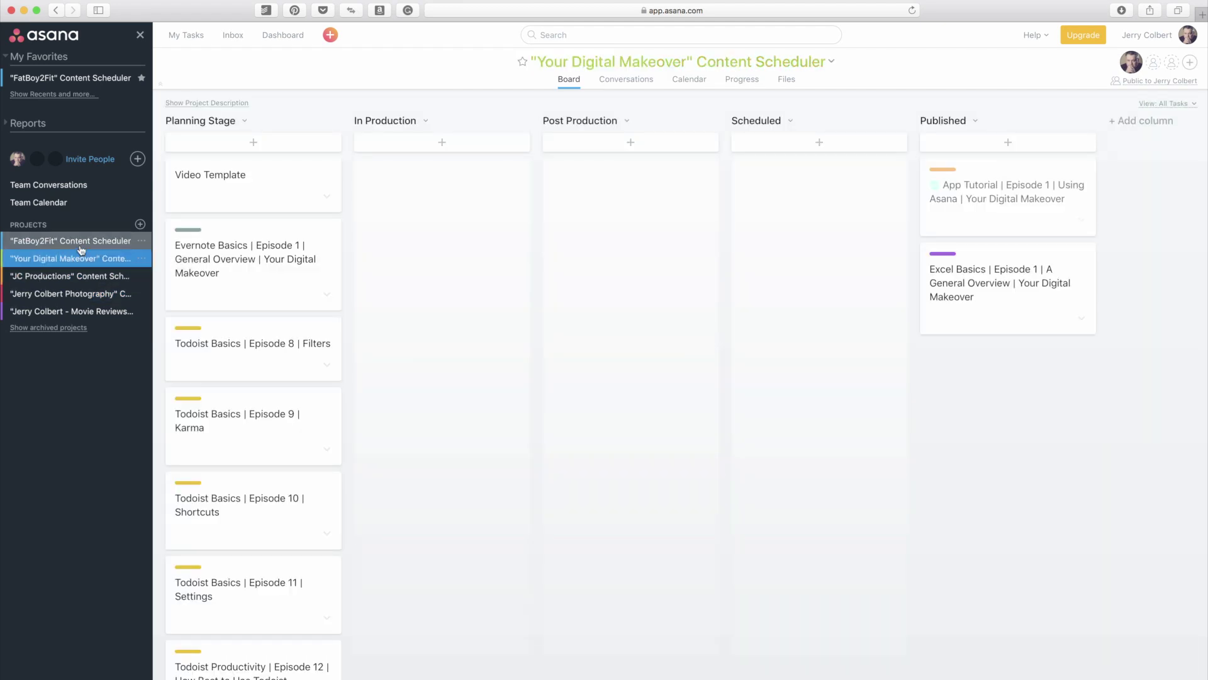
left_click(81, 242)
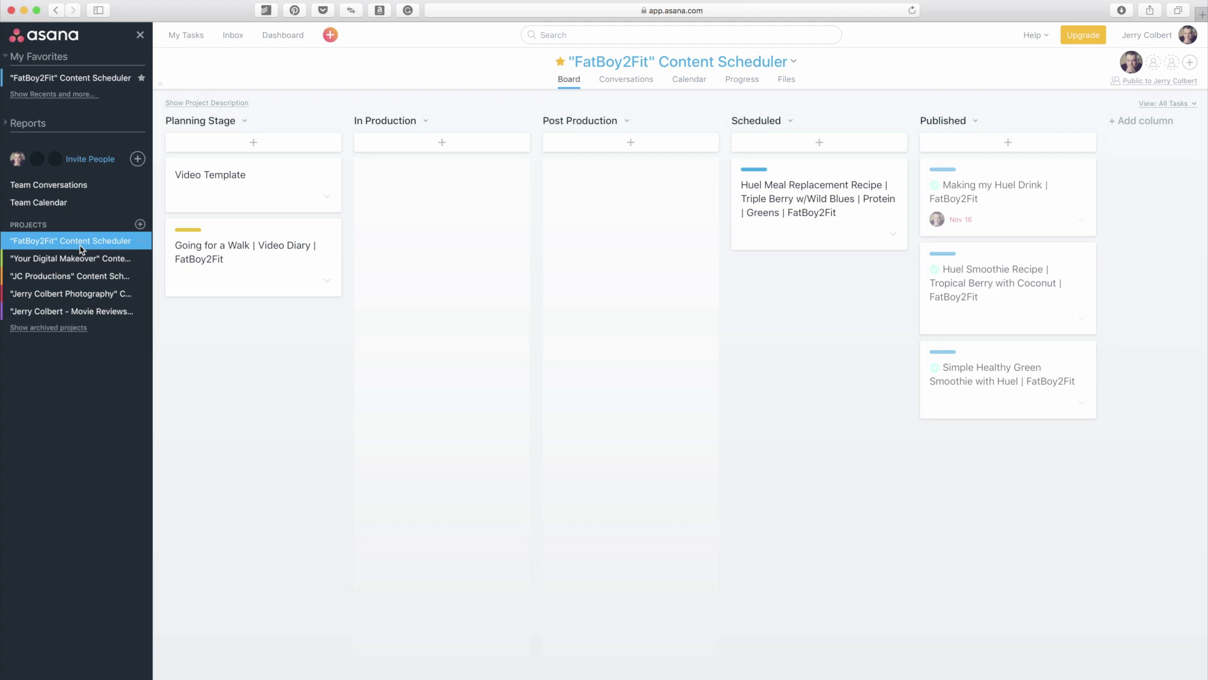